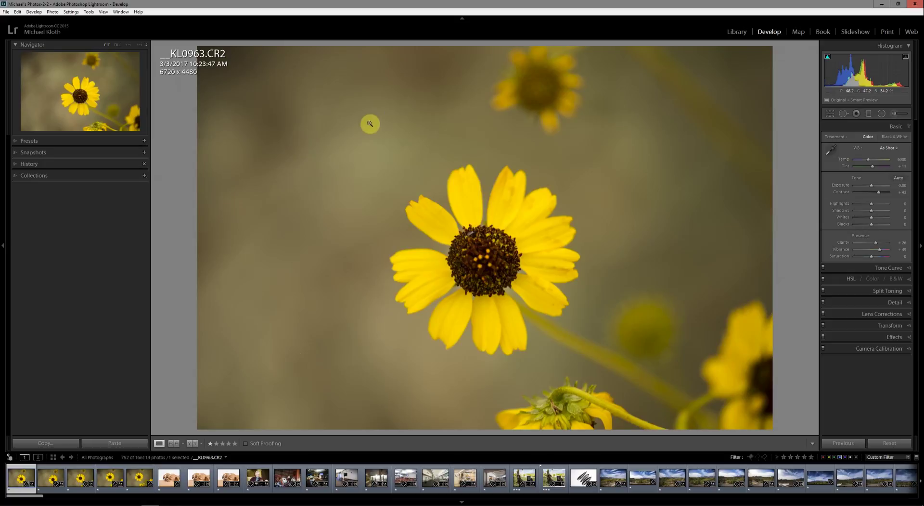
Review the focus-bracketed flower shots KL0962, KL0961 and KL0957 in the filmstrip
{"action": "left_click", "coordinate": [46, 479]}
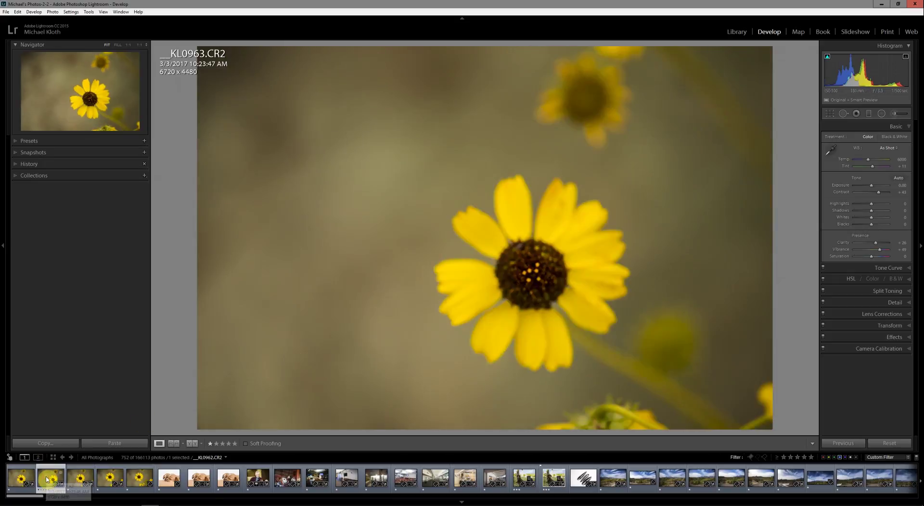
{"action": "left_click", "coordinate": [82, 479]}
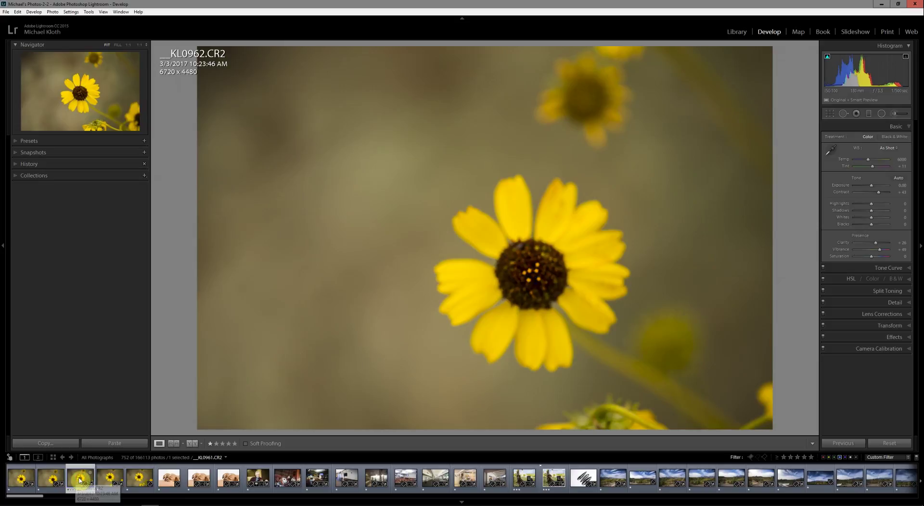
{"action": "left_click", "coordinate": [104, 479]}
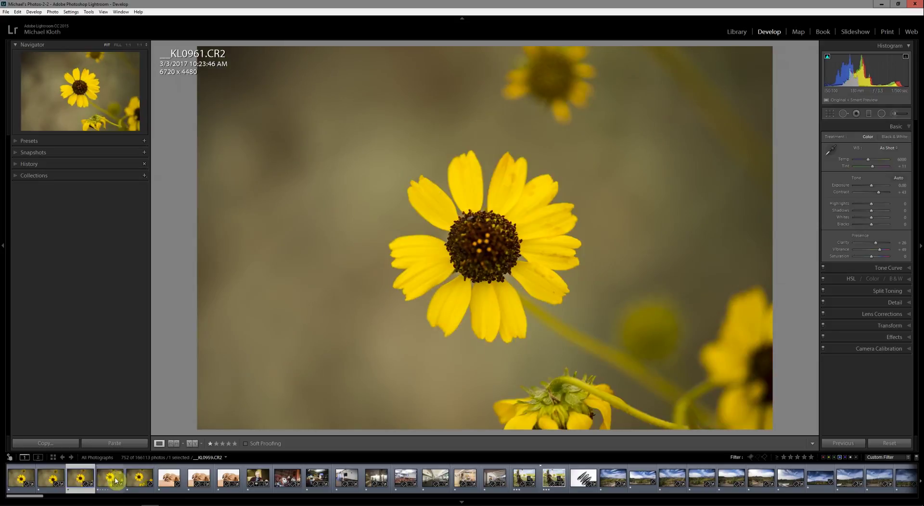
{"action": "left_click", "coordinate": [138, 479]}
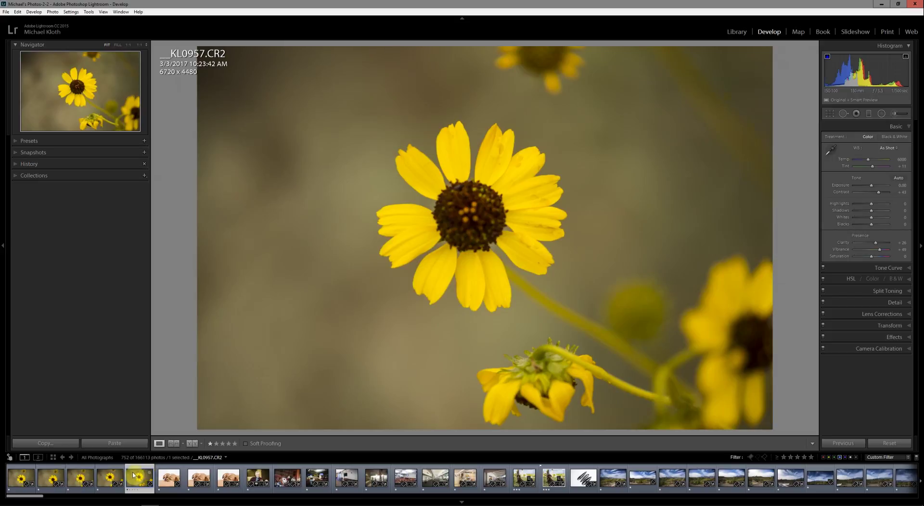
Select all five flower shots and open them as layers in Photoshop
{"action": "key", "text": "shift"}
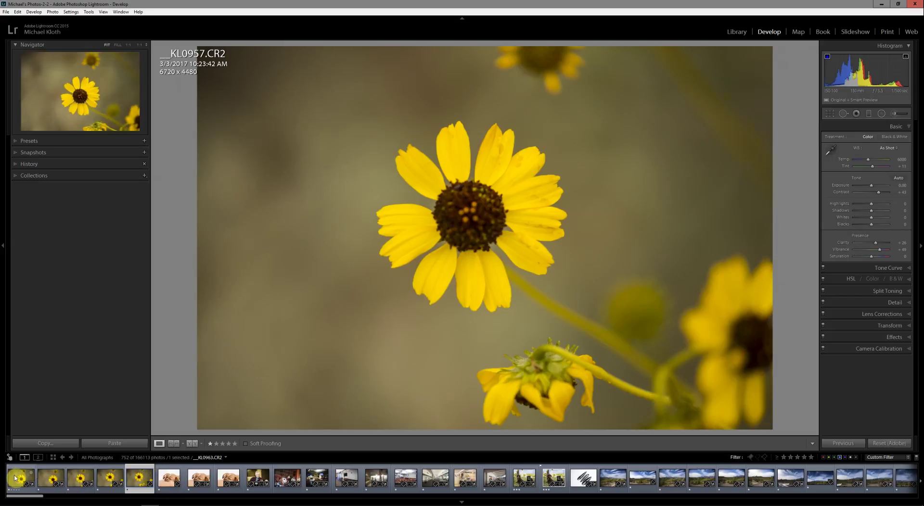
{"action": "left_click", "coordinate": [15, 478], "text": "shift"}
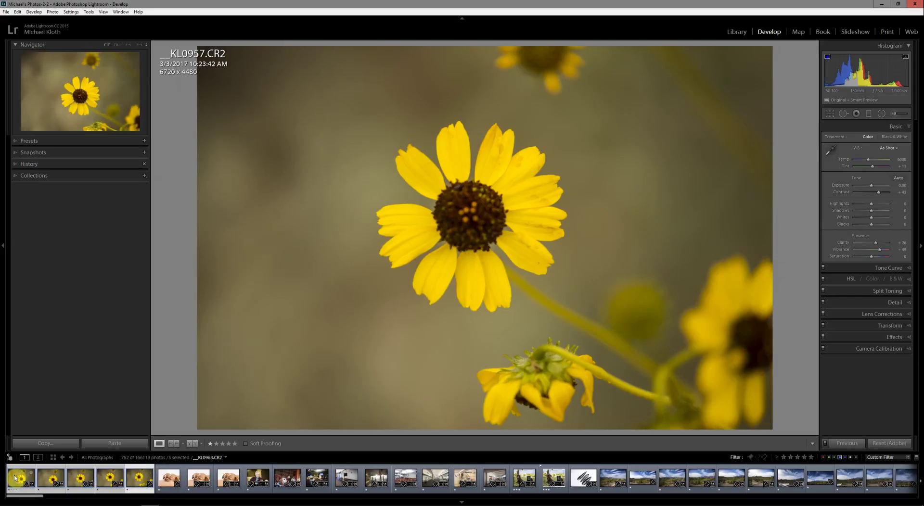
{"action": "right_click", "coordinate": [351, 260]}
{"action": "mouse_move", "coordinate": [392, 316]}
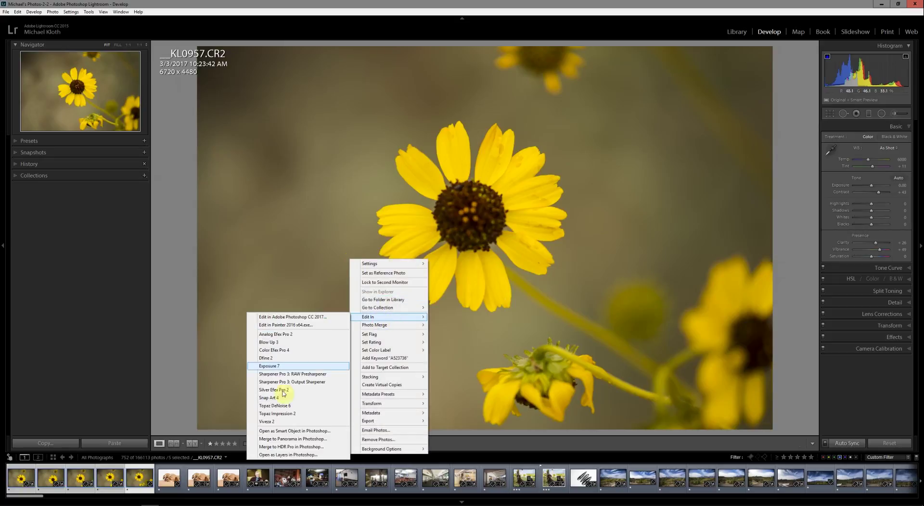
{"action": "left_click", "coordinate": [278, 456]}
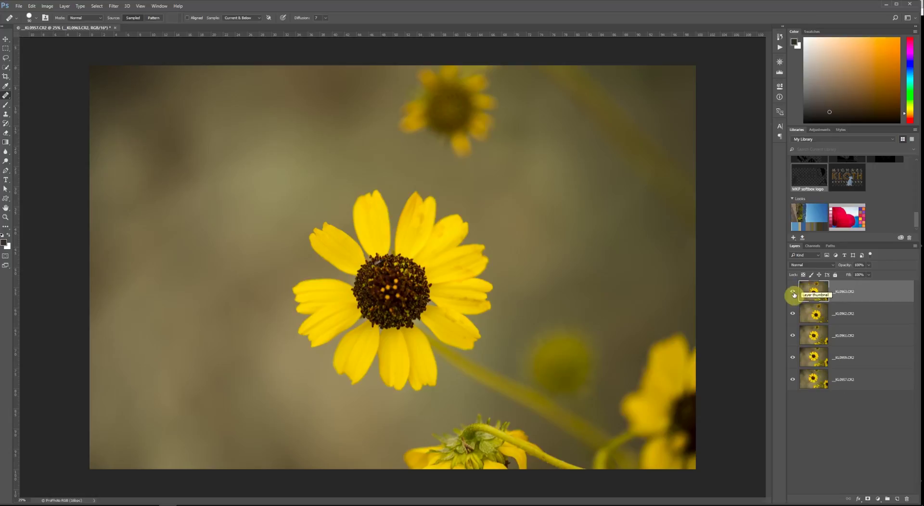
Hide and reshow layers to compare frames, then select all five visible flower layers
{"action": "left_click_drag", "start_coordinate": [792, 295], "coordinate": [796, 380]}
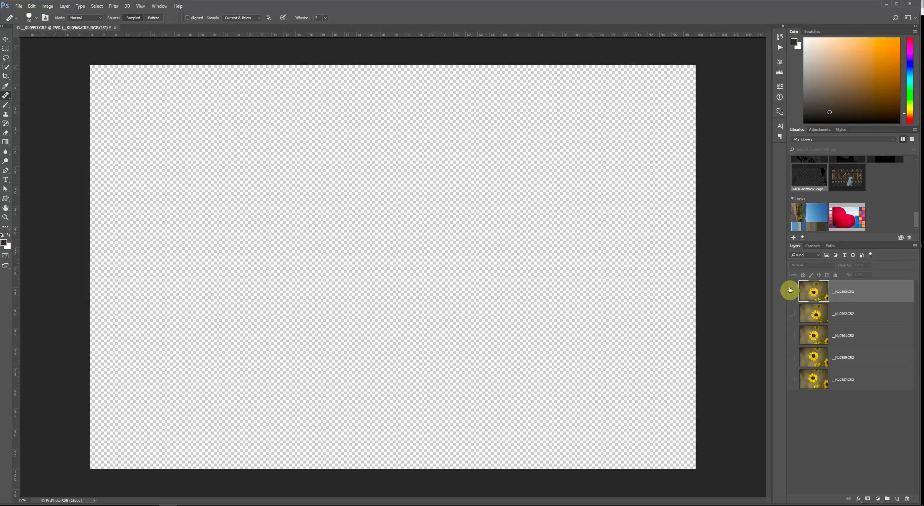
{"action": "left_click", "coordinate": [793, 291]}
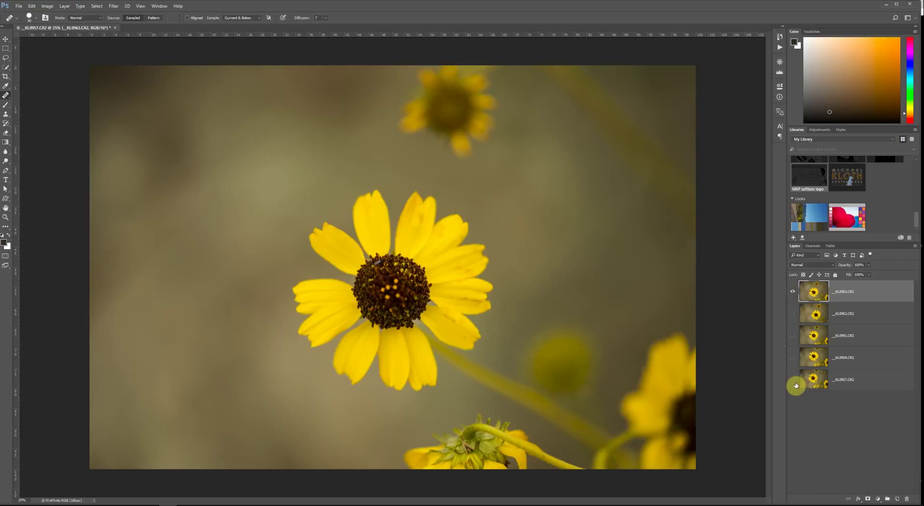
{"action": "left_click", "coordinate": [794, 381]}
{"action": "left_click_drag", "start_coordinate": [793, 356], "coordinate": [818, 297]}
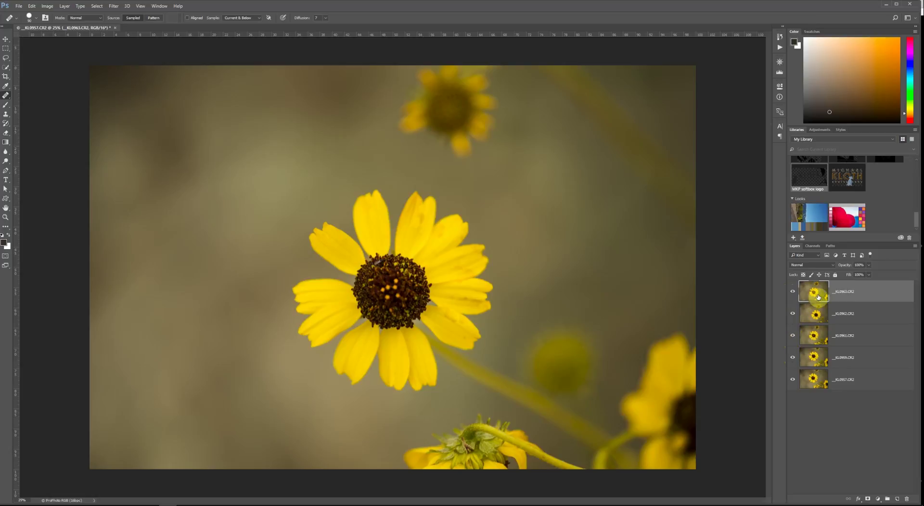
{"action": "left_click", "coordinate": [819, 382], "text": "shift"}
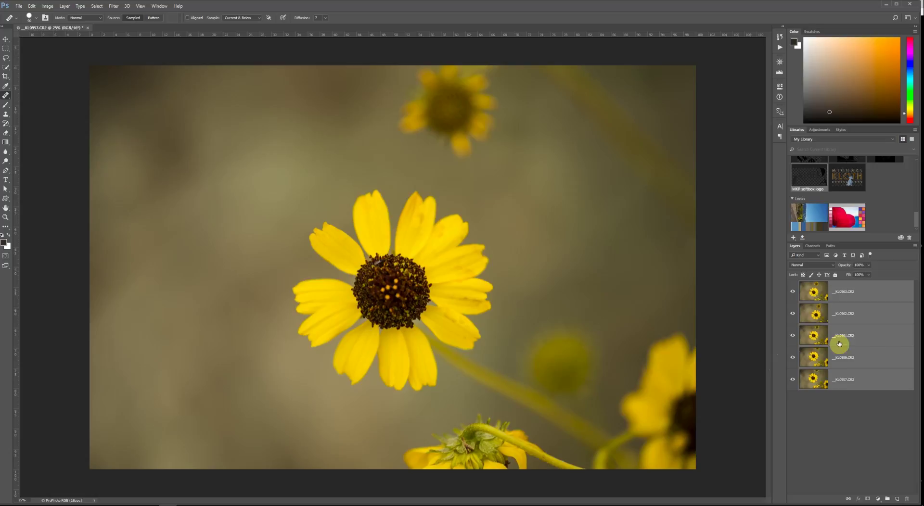
Run Auto-Align Layers on the five flower layers with Auto projection
{"action": "left_click", "coordinate": [31, 5]}
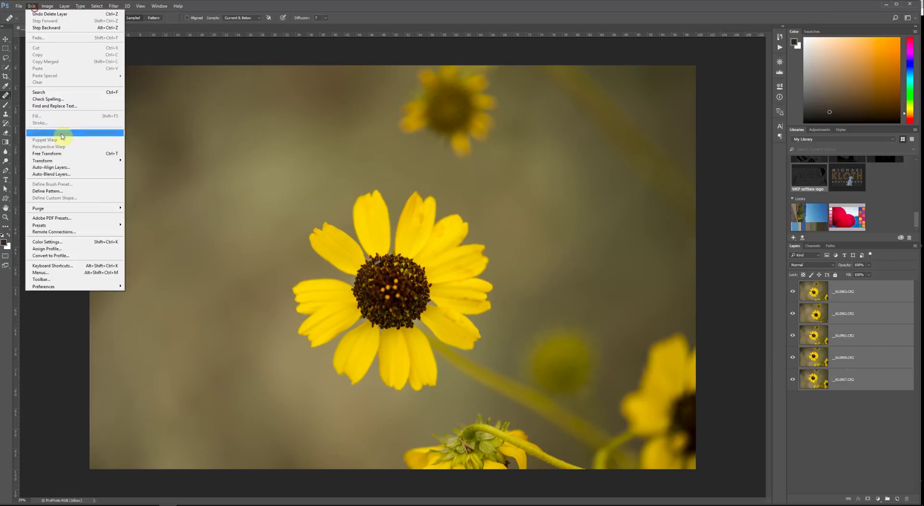
{"action": "left_click", "coordinate": [68, 169]}
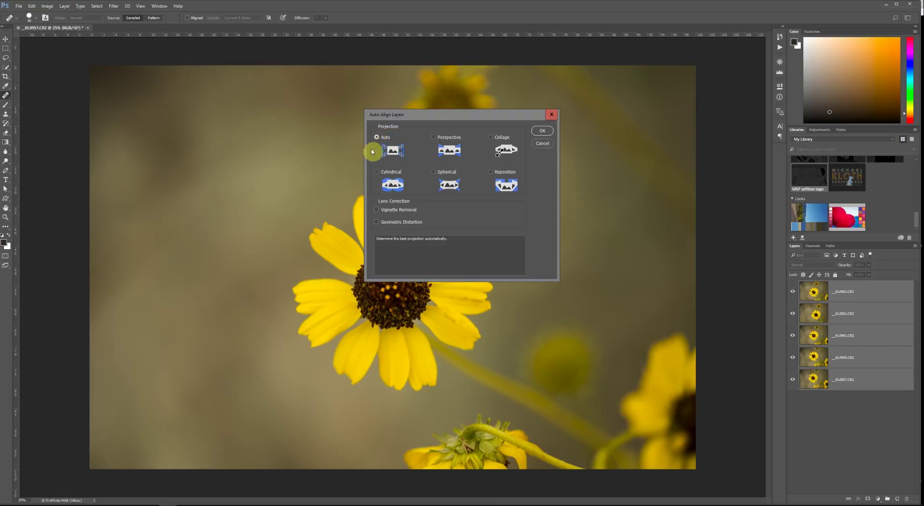
{"action": "left_click", "coordinate": [540, 134]}
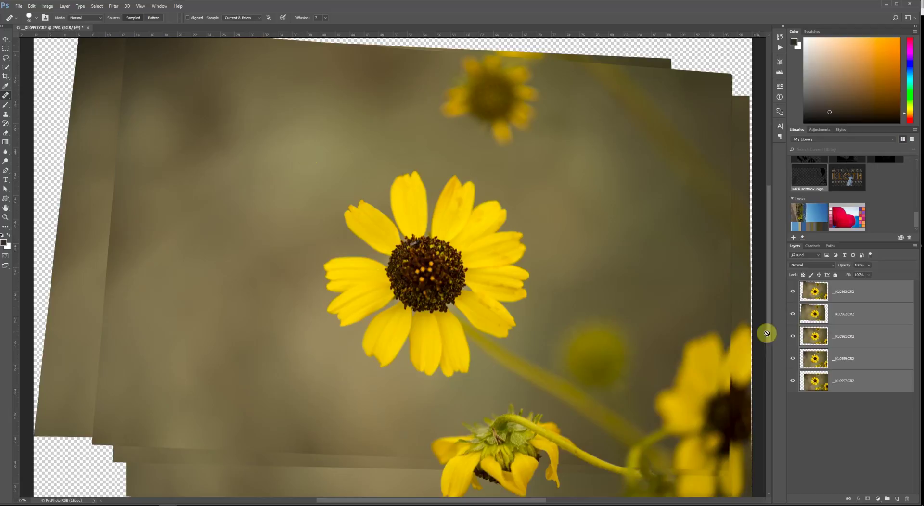
Toggle each flower layer's visibility on and off to compare focus across the frames
{"action": "left_click", "coordinate": [793, 297]}
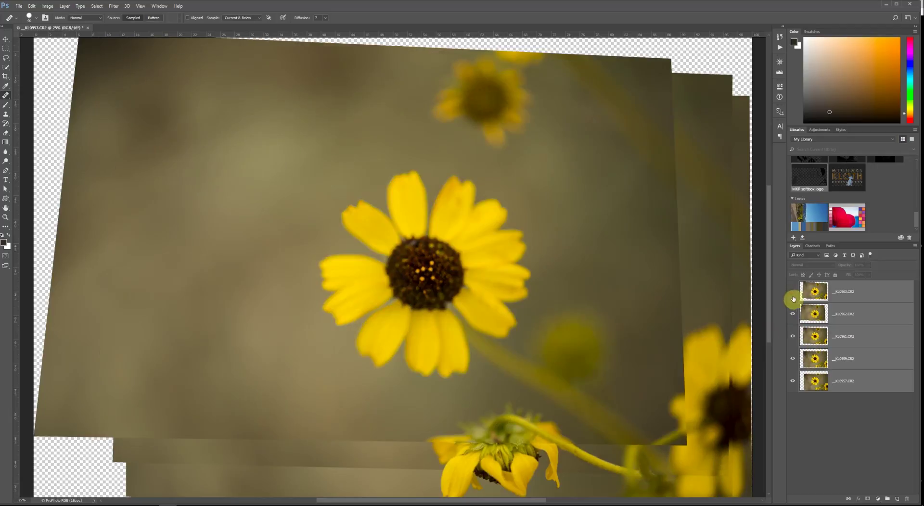
{"action": "left_click", "coordinate": [793, 314]}
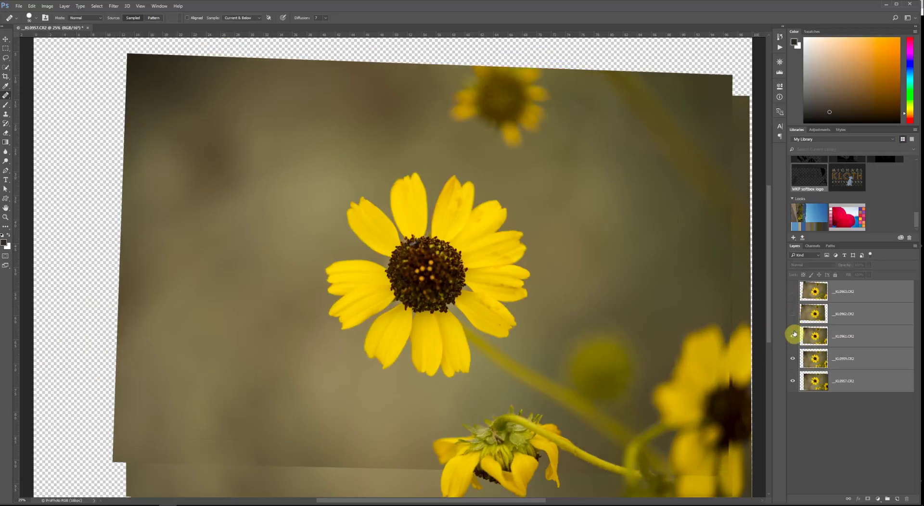
{"action": "left_click", "coordinate": [794, 334]}
{"action": "left_click", "coordinate": [792, 358]}
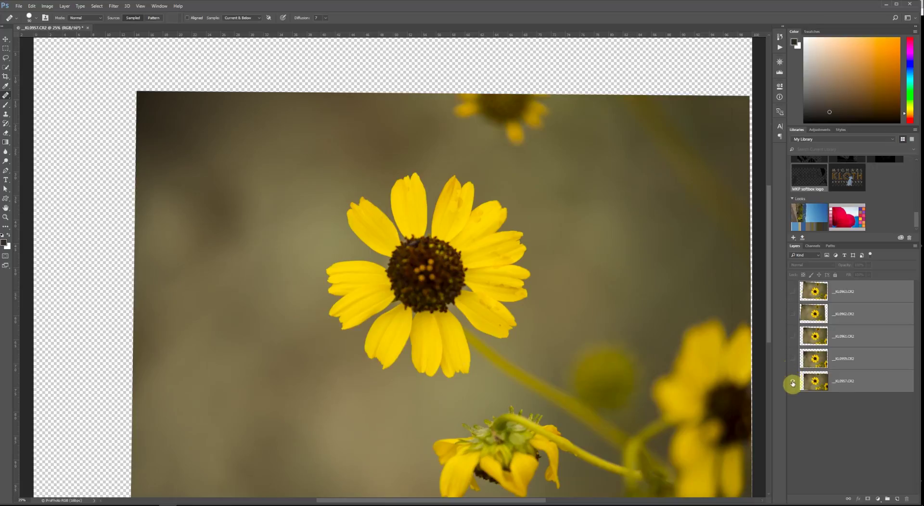
{"action": "left_click", "coordinate": [793, 384]}
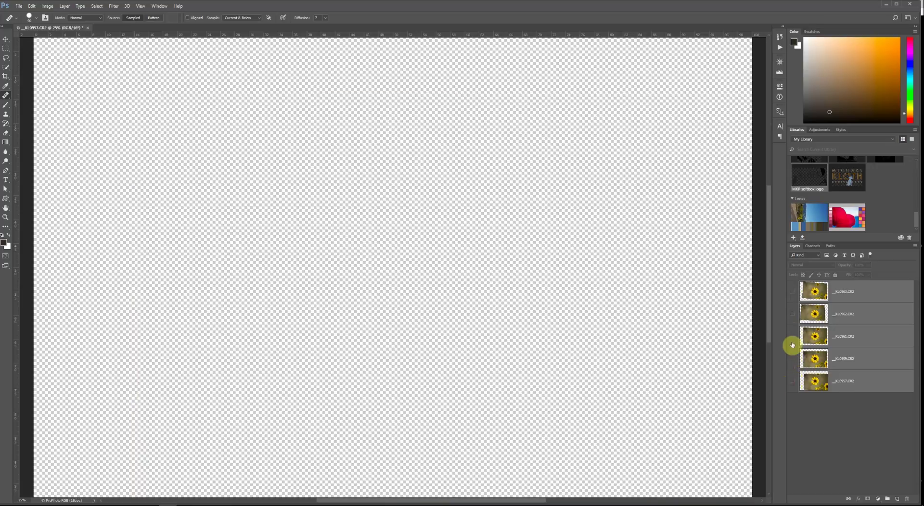
{"action": "left_click", "coordinate": [794, 314]}
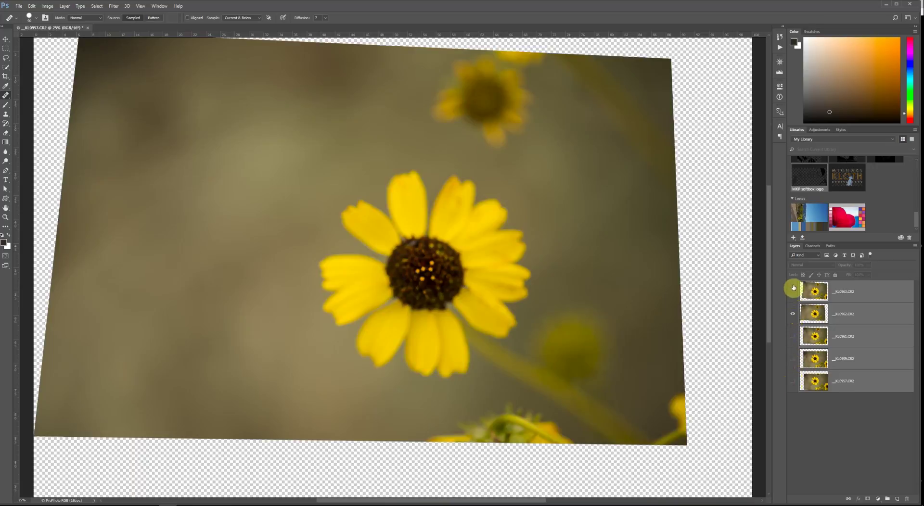
{"action": "left_click", "coordinate": [793, 291]}
{"action": "left_click", "coordinate": [793, 337]}
{"action": "left_click", "coordinate": [793, 358]}
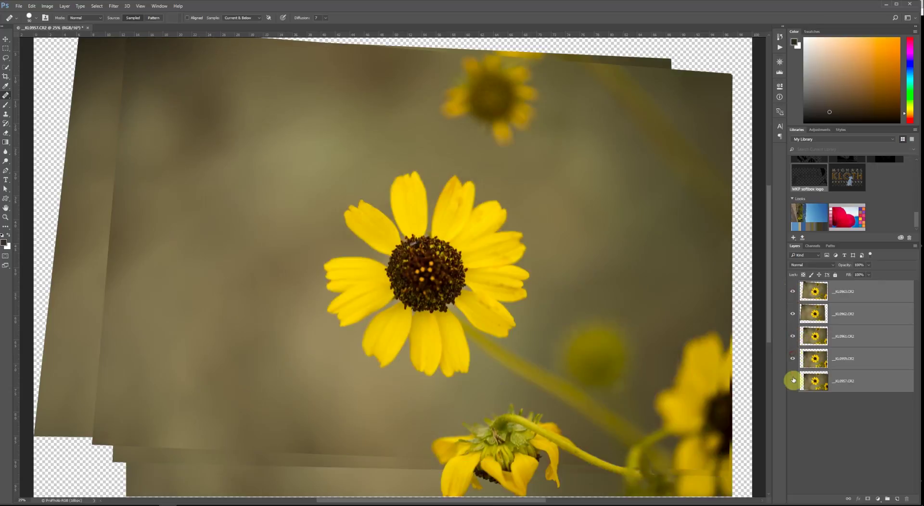
{"action": "left_click", "coordinate": [792, 381]}
{"action": "left_click", "coordinate": [793, 293]}
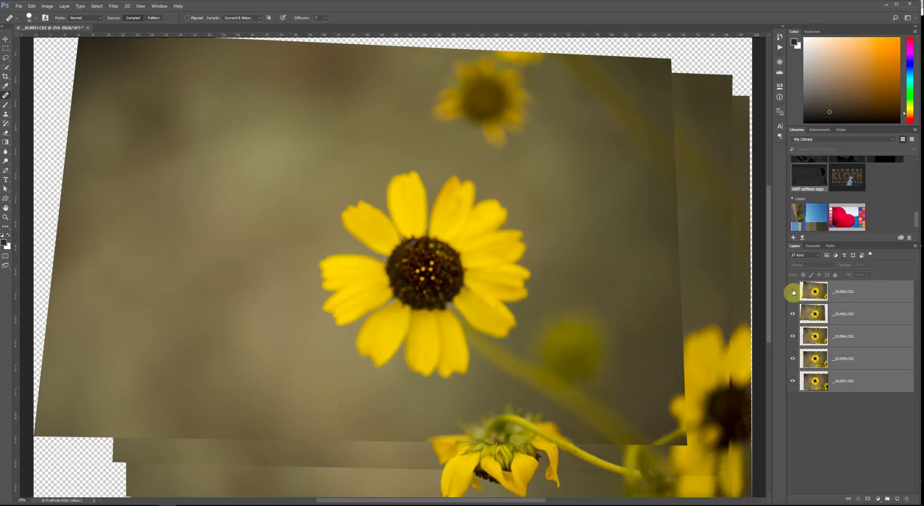
{"action": "left_click", "coordinate": [793, 291]}
{"action": "left_click", "coordinate": [793, 292]}
{"action": "left_click", "coordinate": [793, 291]}
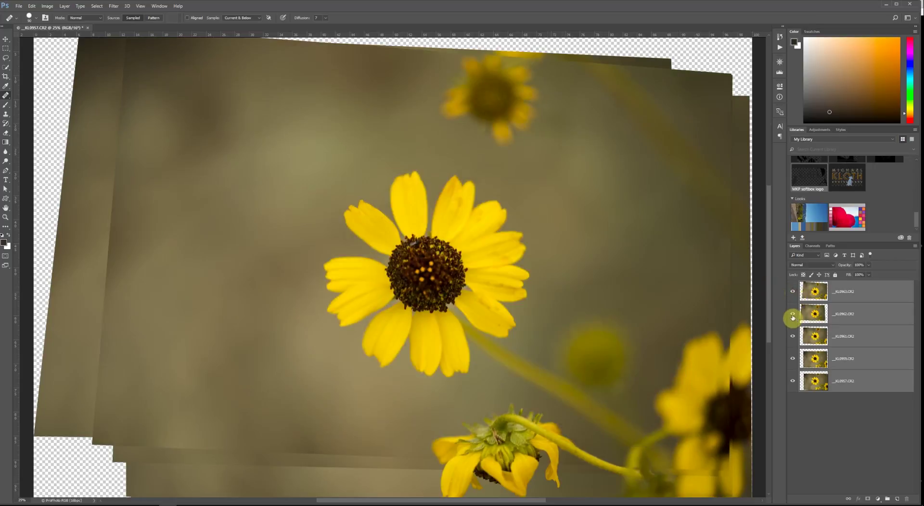
Hide _KL0962 and flick _KL0963 on and off to compare the remaining frames
{"action": "left_click", "coordinate": [793, 316]}
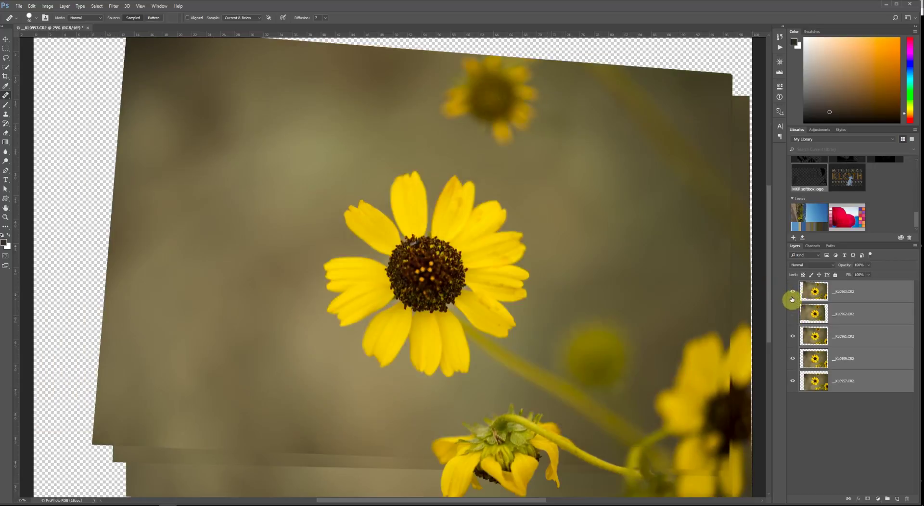
{"action": "left_click", "coordinate": [793, 292]}
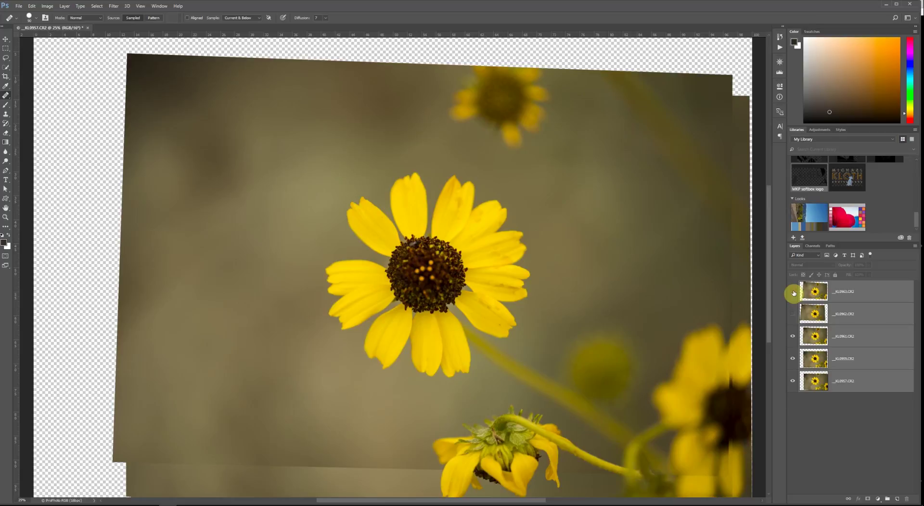
{"action": "left_click", "coordinate": [793, 292]}
{"action": "left_click", "coordinate": [793, 292]}
{"action": "left_click", "coordinate": [793, 293]}
Move _KL0962 to the top of the stack and select _KL0963 through _KL0957
{"action": "left_click", "coordinate": [813, 315]}
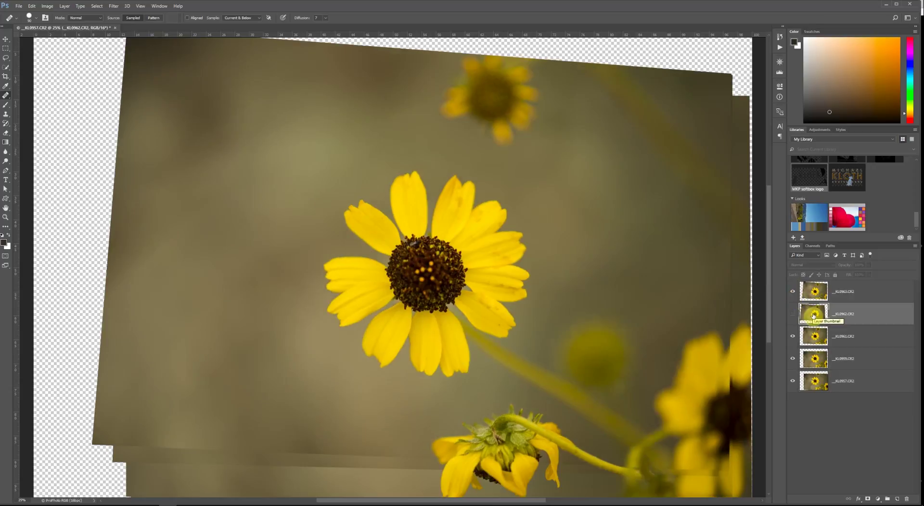
{"action": "left_click_drag", "start_coordinate": [814, 316], "coordinate": [814, 284]}
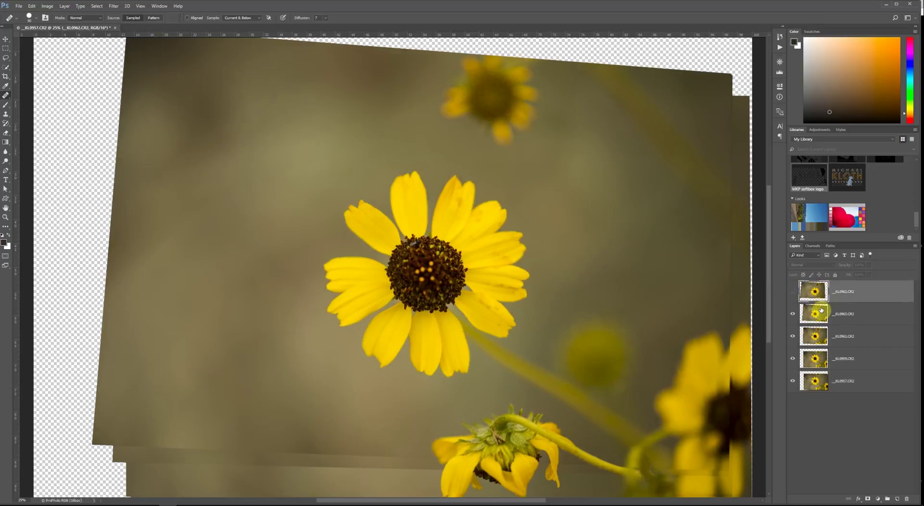
{"action": "left_click", "coordinate": [818, 313]}
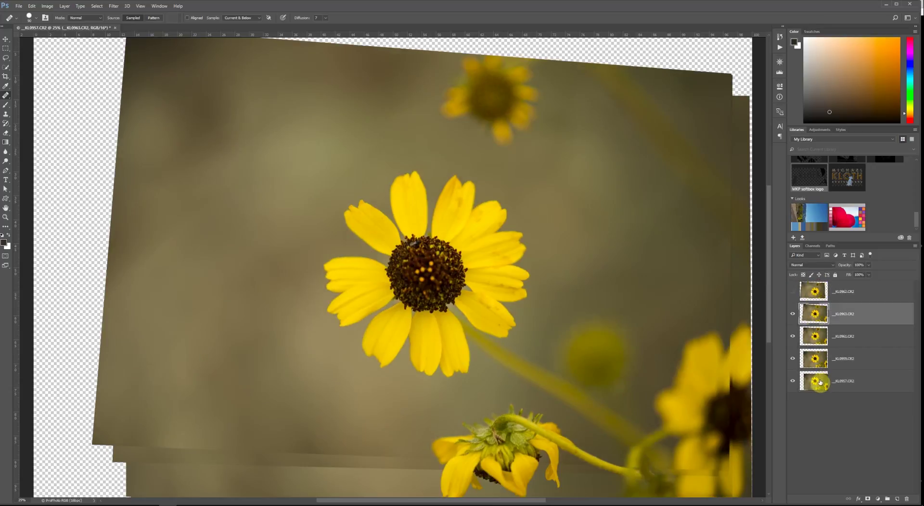
{"action": "left_click", "coordinate": [820, 382], "text": "shift"}
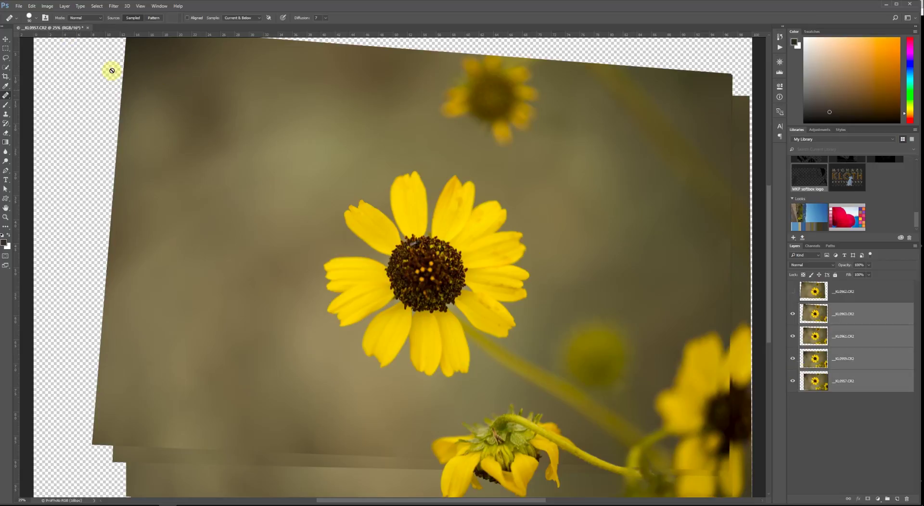
Auto-blend the selected layers using Stack Images with Seamless Tones and Colors
{"action": "left_click", "coordinate": [32, 6]}
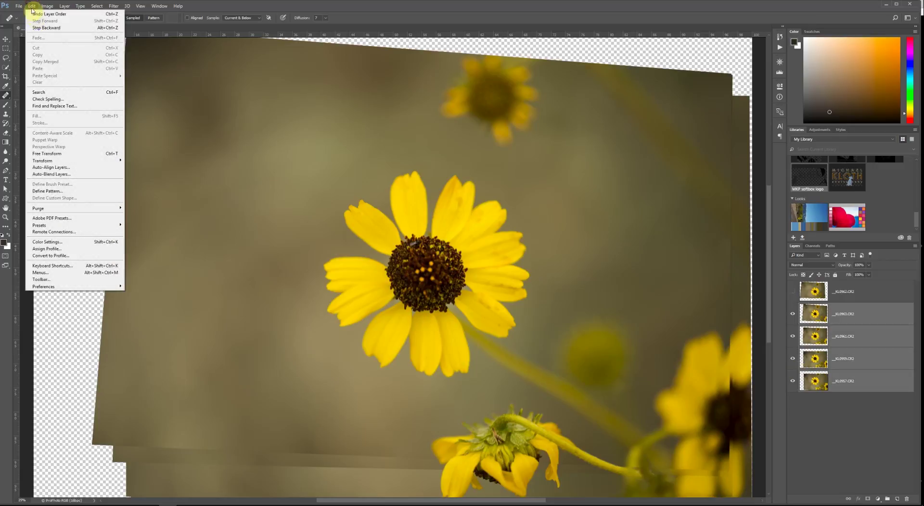
{"action": "left_click", "coordinate": [64, 178]}
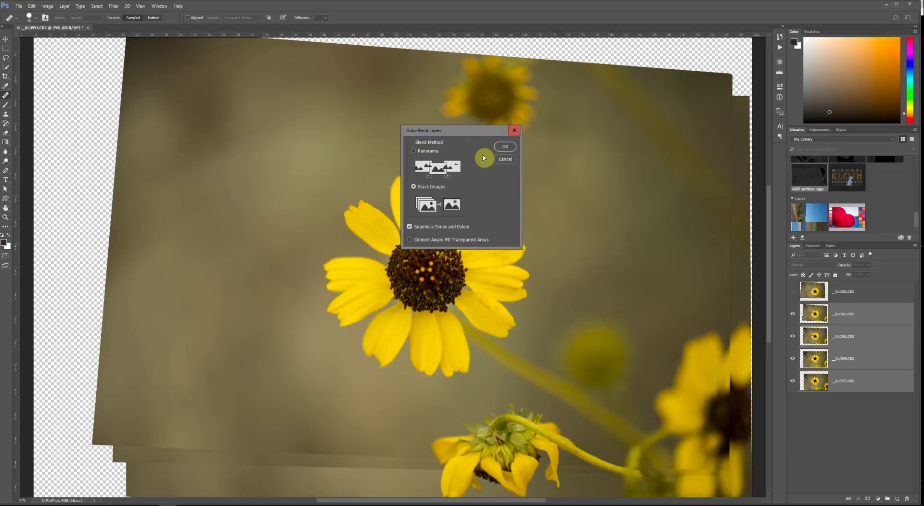
{"action": "left_click", "coordinate": [507, 147]}
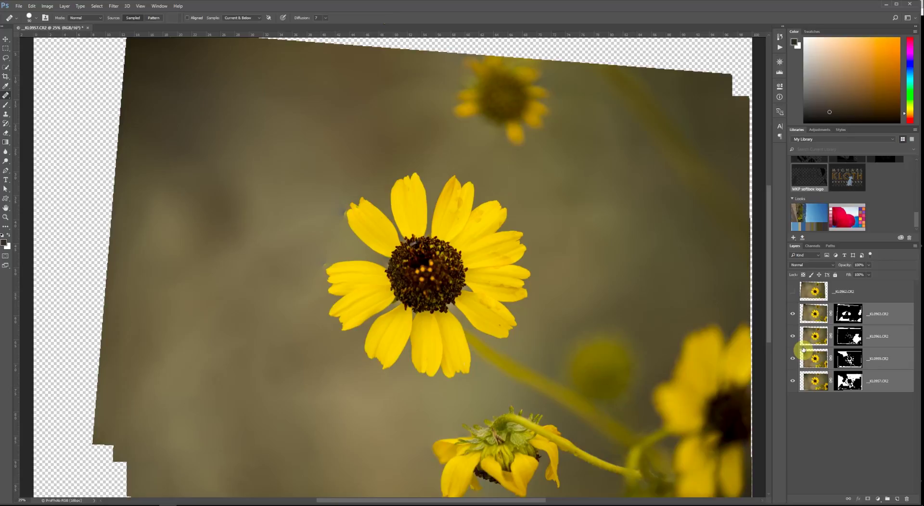
Stamp the visible layers into a new Layer 1, show only it, and pick the Spot Healing Brush
{"action": "key", "text": "ctrl+alt+shift+e"}
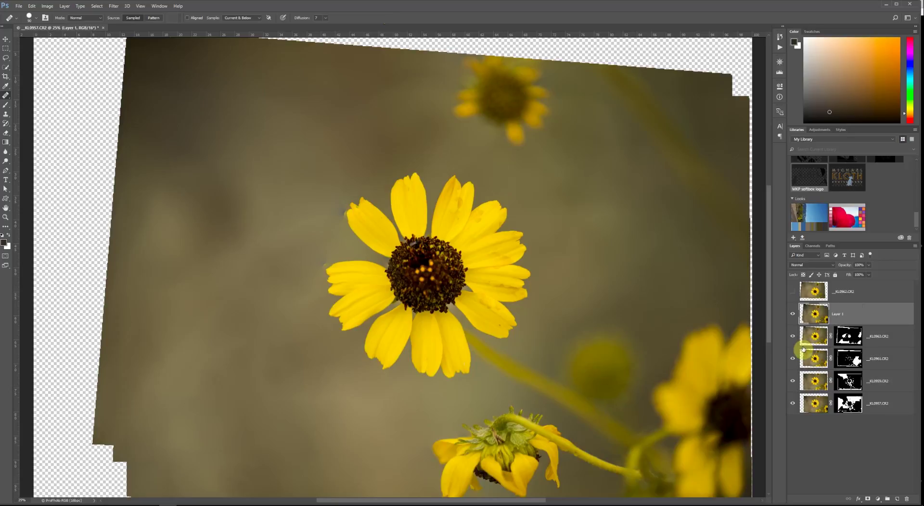
{"action": "left_click", "coordinate": [793, 316], "text": "alt"}
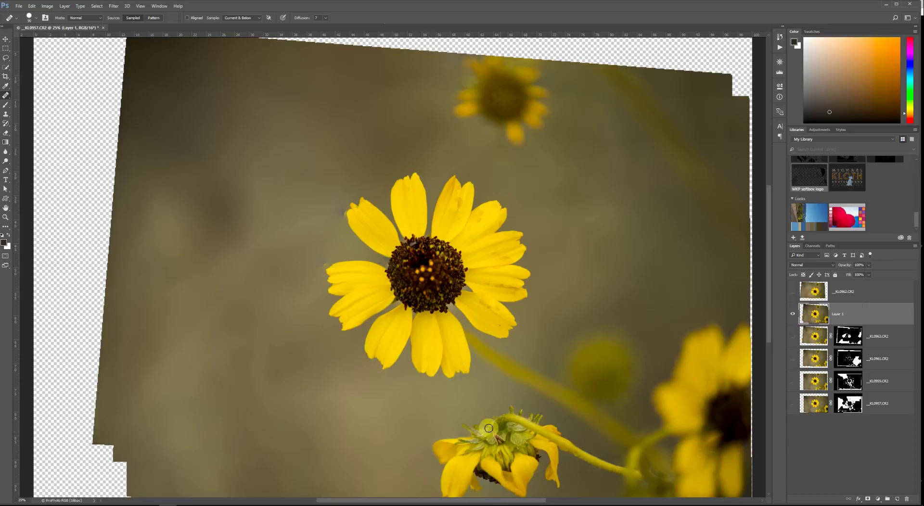
{"action": "left_click", "coordinate": [367, 473]}
{"action": "left_click_drag", "start_coordinate": [6, 98], "coordinate": [29, 96]}
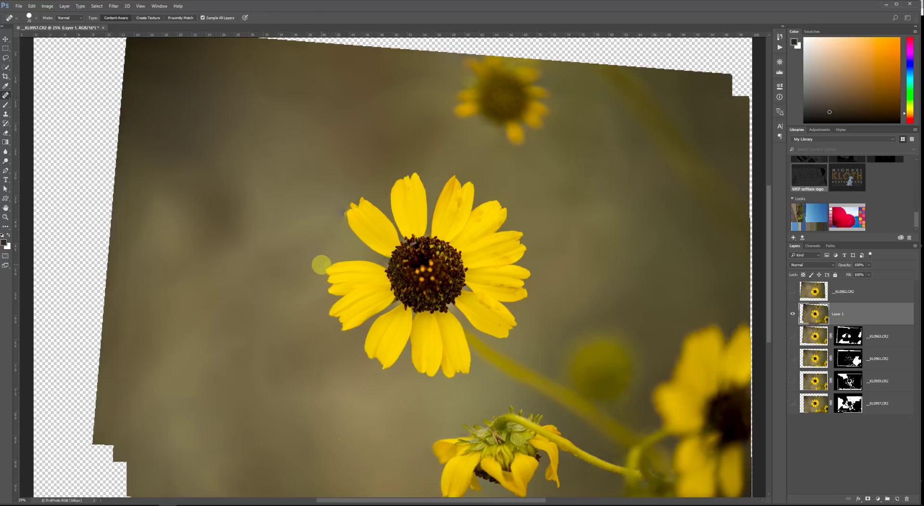
Zoom in on the left petals, heal the dark speck beside the lower petal, then fit to screen
{"action": "scroll", "coordinate": [322, 264], "scroll_direction": "up", "scroll_amount": 4}
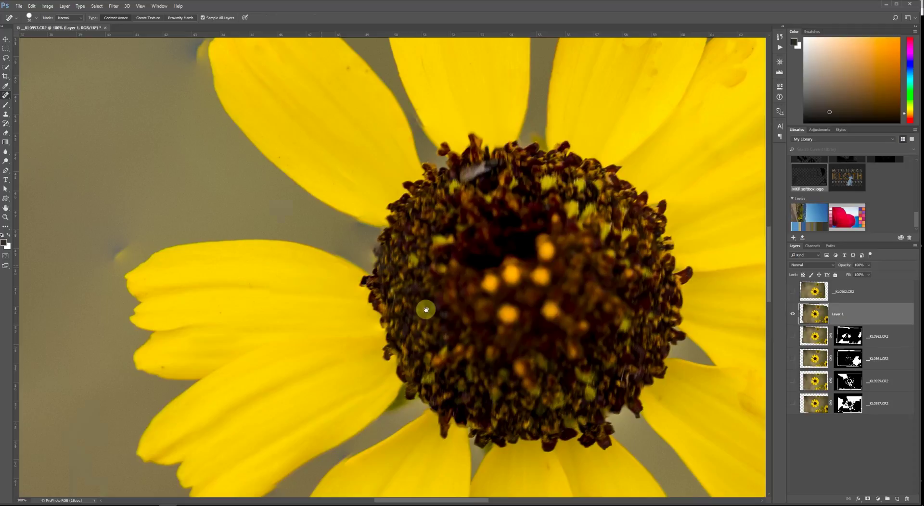
{"action": "scroll", "coordinate": [374, 298], "scroll_direction": "left", "scroll_amount": 3}
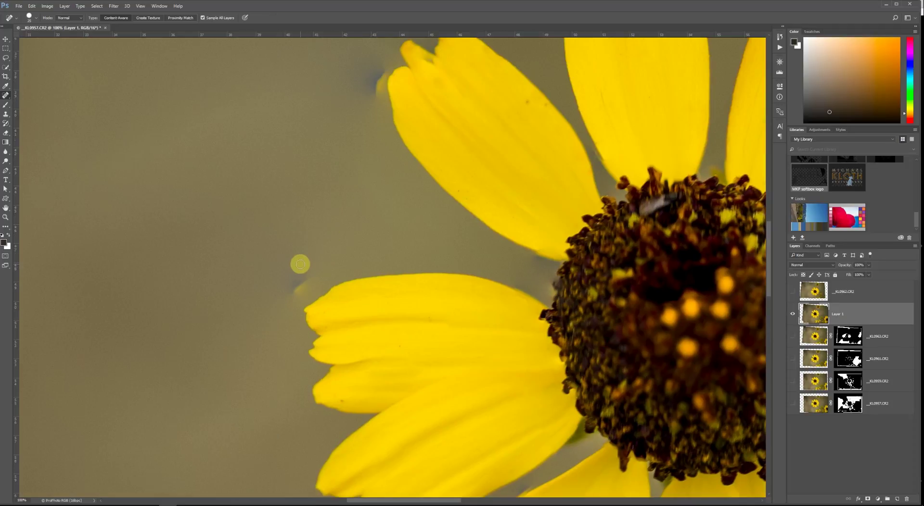
{"action": "mouse_move", "coordinate": [313, 278]}
{"action": "left_mouse_down"}
{"action": "mouse_move", "coordinate": [294, 294]}
{"action": "mouse_move", "coordinate": [315, 264]}
{"action": "left_mouse_up"}
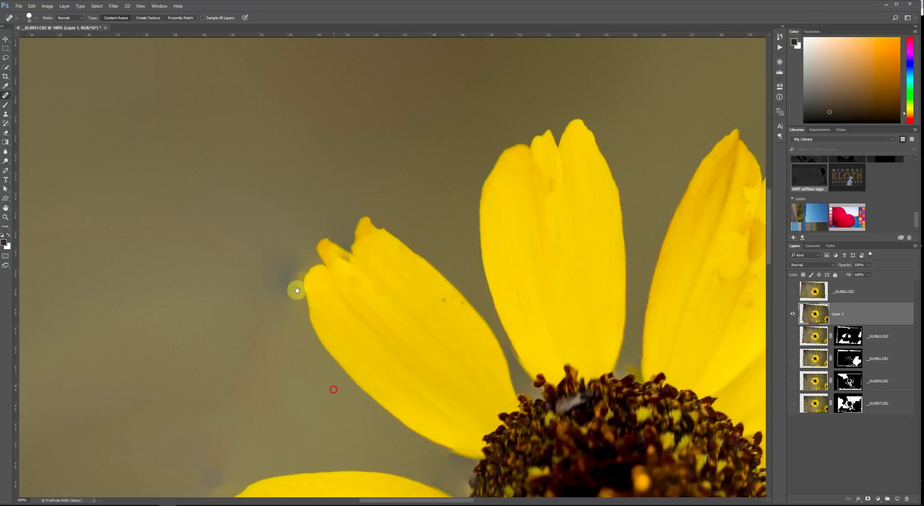
{"action": "key", "text": "ctrl+0"}
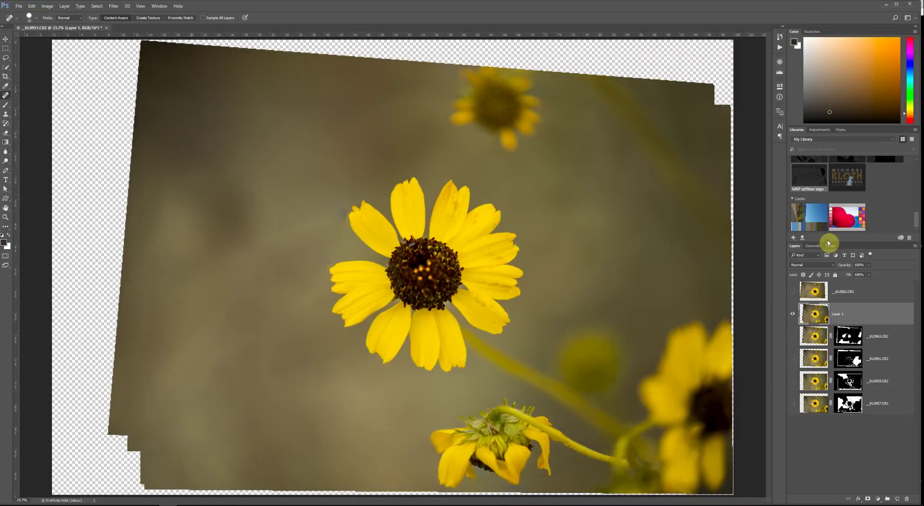